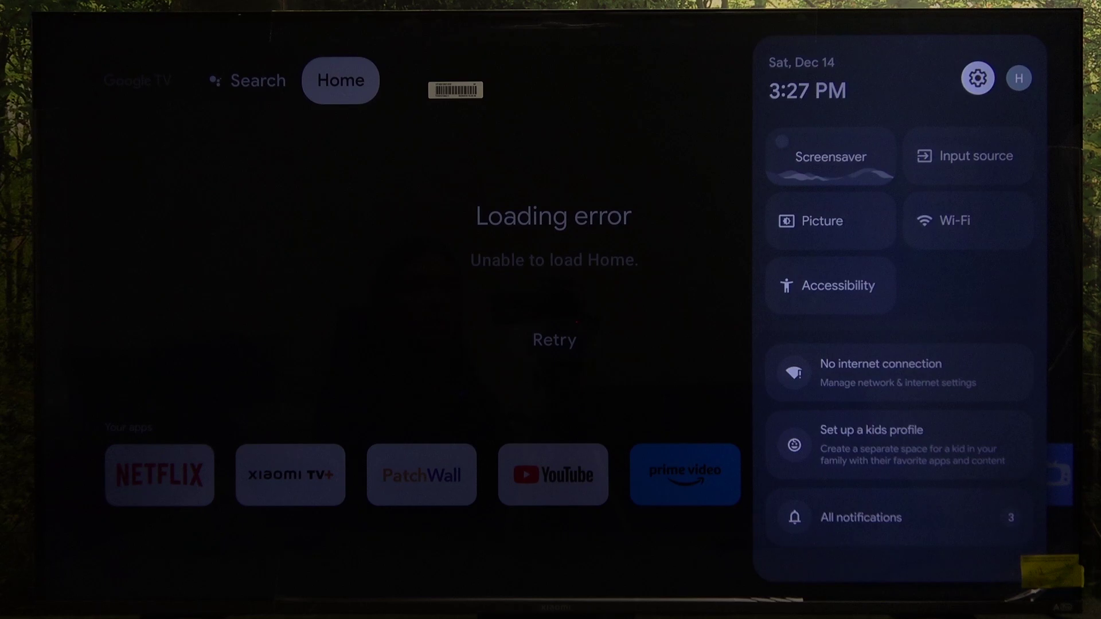
pyautogui.press('Return')
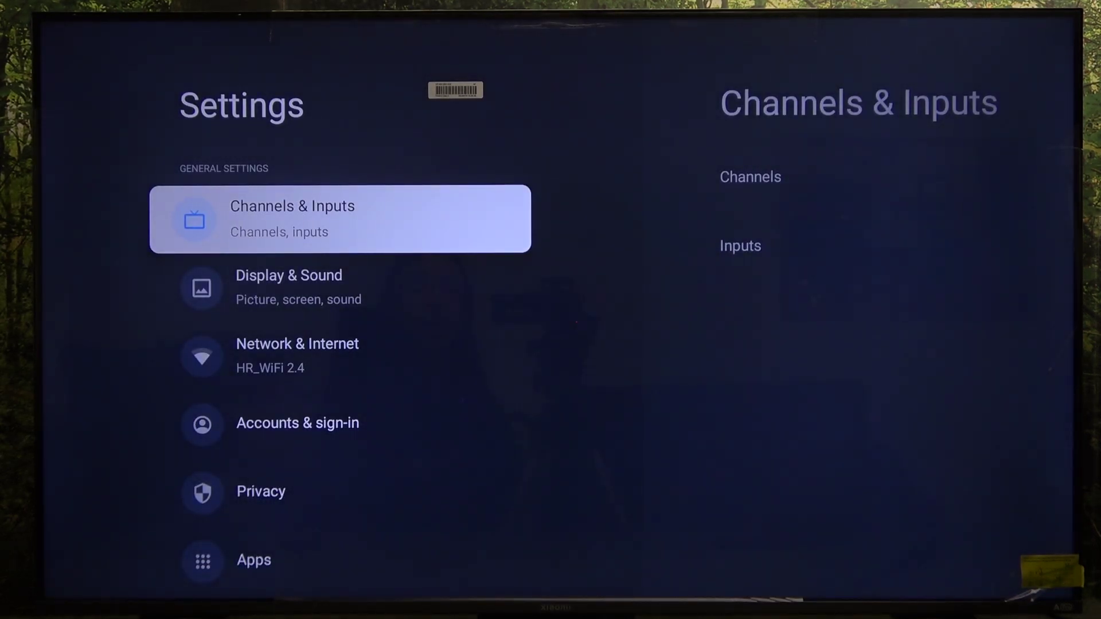
# - Go to Settings > Channels & Inputs > Channels and open Parental controls
pyautogui.press('Return')
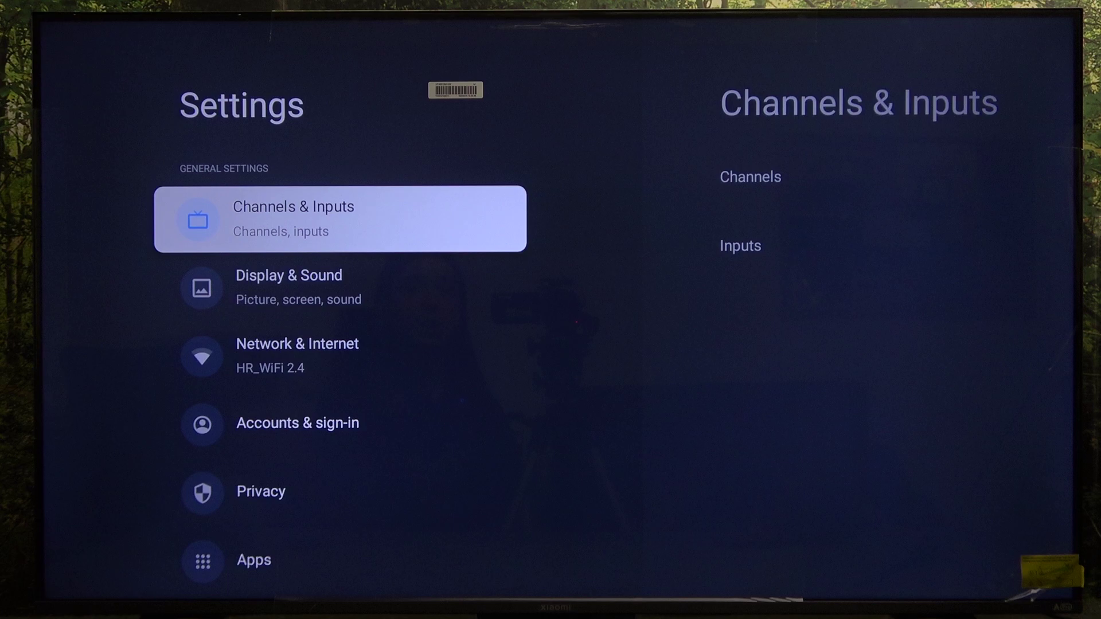
pyautogui.press('Return')
pyautogui.press('Down')
pyautogui.press('Down')
pyautogui.press('Down')
pyautogui.press('Down')
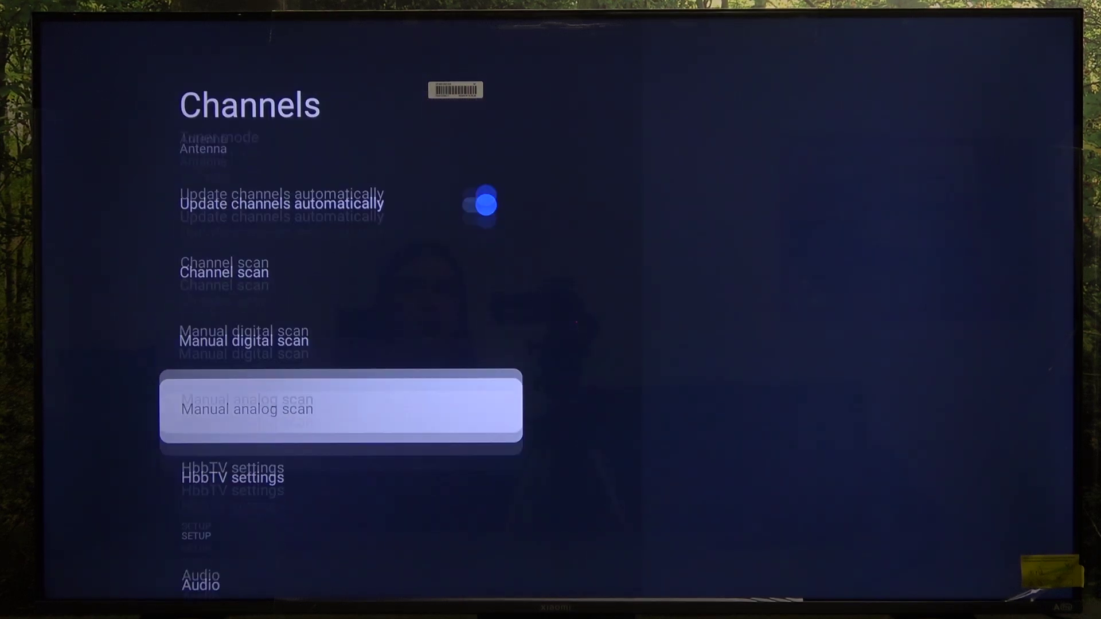
pyautogui.press('Down')
pyautogui.press('Down')
pyautogui.press('Down')
pyautogui.press('Down')
pyautogui.press('Down')
pyautogui.press('Return')
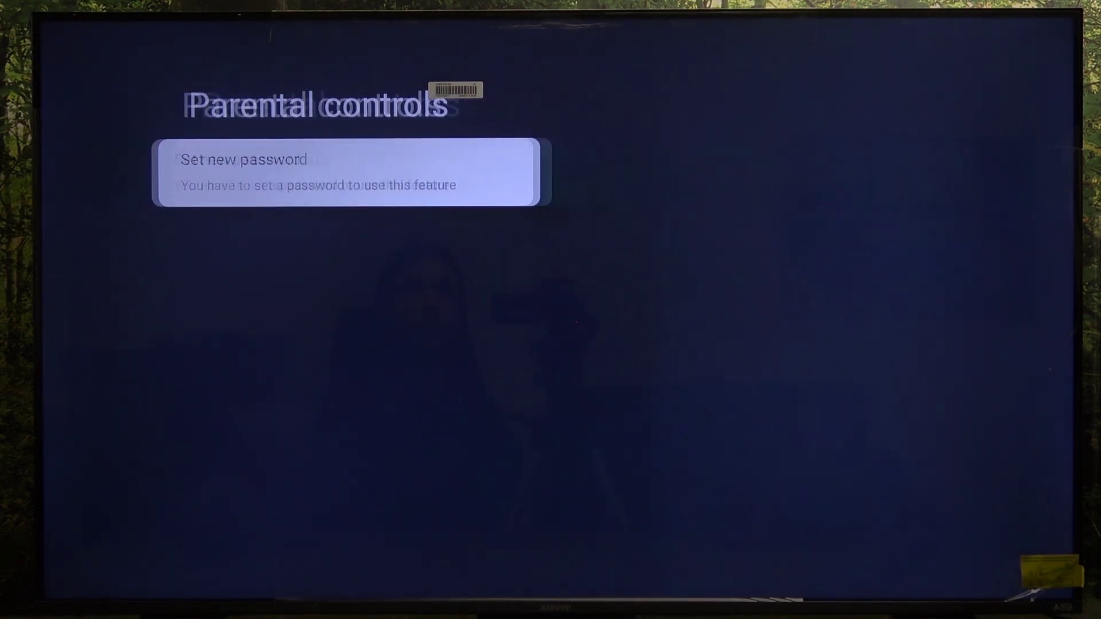
# - Choose Set new password and enter a four-digit PIN on the keypad
pyautogui.press('Return')
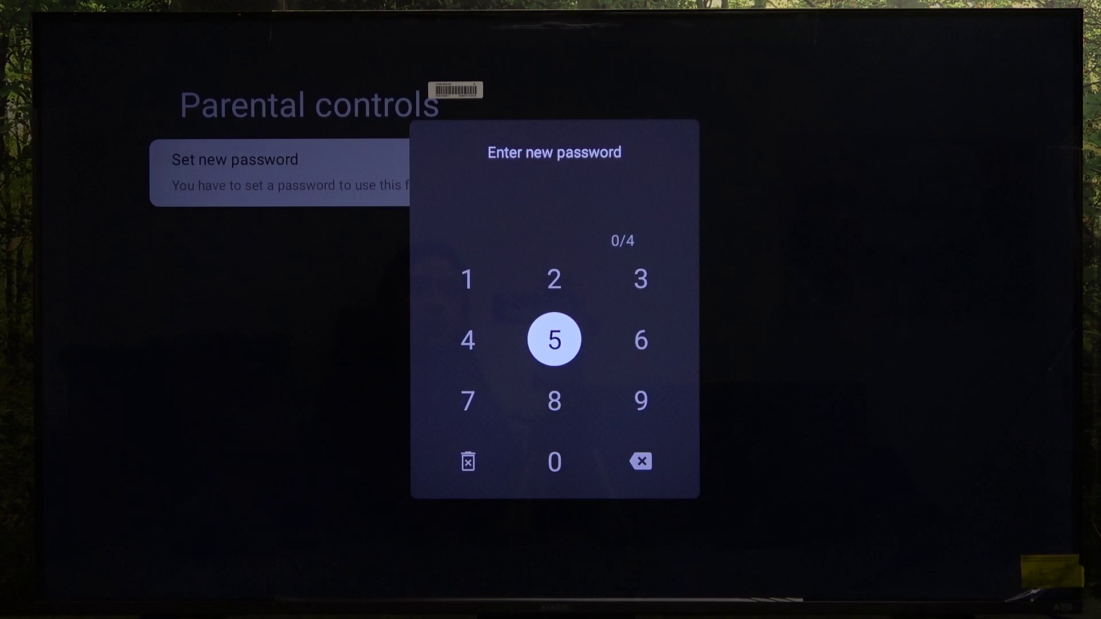
pyautogui.press('Left')
pyautogui.press('Up')
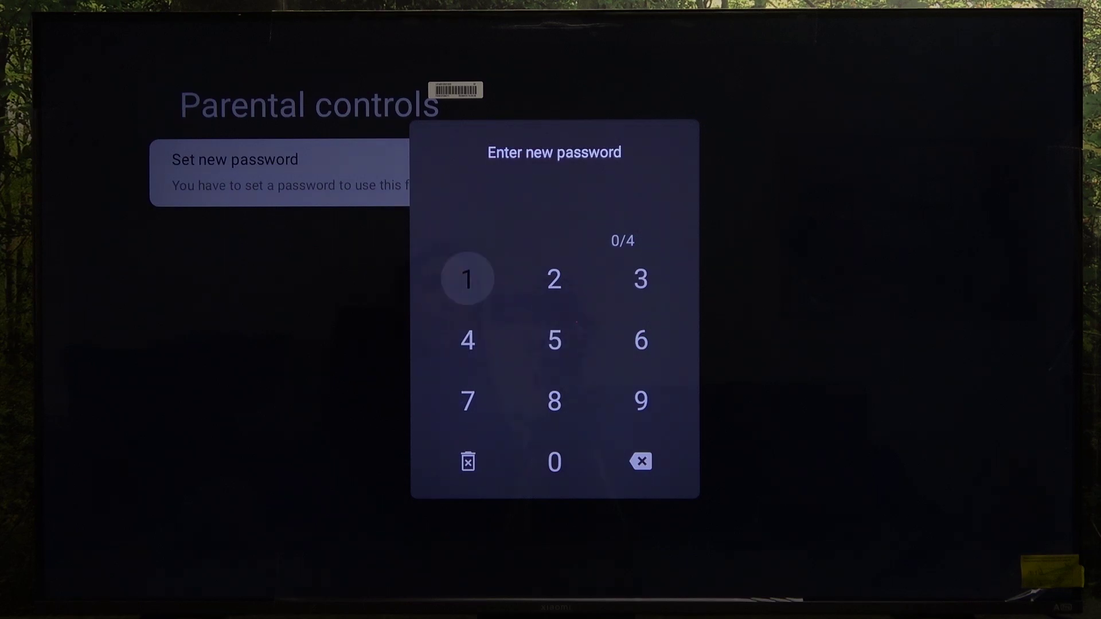
pyautogui.press('Return')
pyautogui.press('Right')
pyautogui.press('Return')
pyautogui.press('Right')
pyautogui.press('Return')
pyautogui.press('Left')
pyautogui.press('Left')
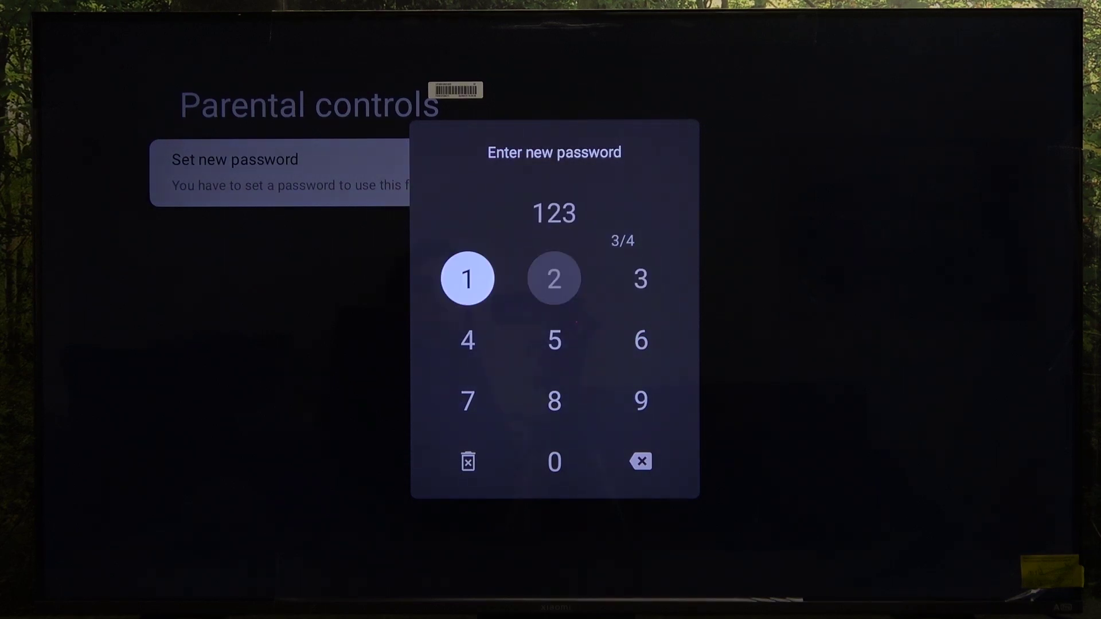
pyautogui.press('Down')
pyautogui.press('Return')
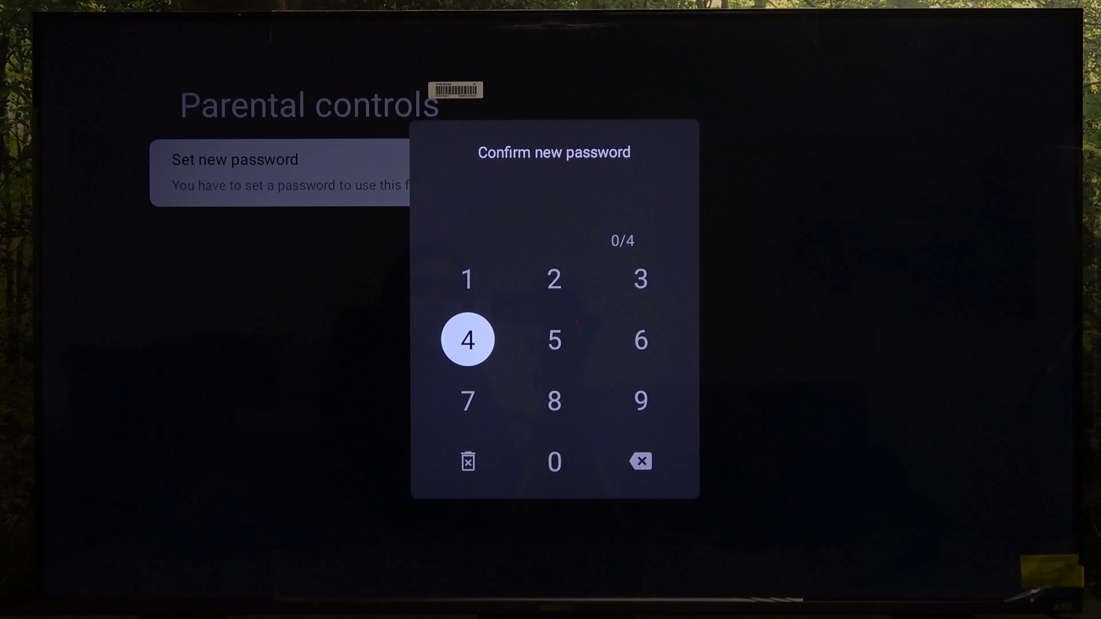
# - Re-enter the same four-digit PIN to confirm the new password
pyautogui.press('Up')
pyautogui.press('Return')
pyautogui.press('Right')
pyautogui.press('Return')
pyautogui.press('Right')
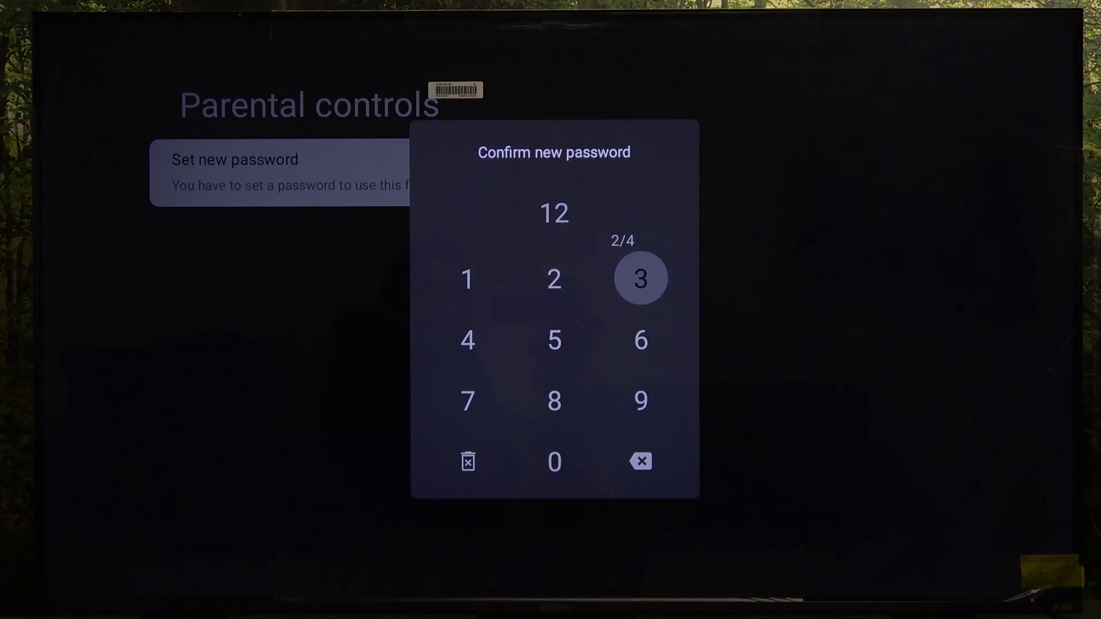
pyautogui.press('Return')
pyautogui.press('Left')
pyautogui.press('Left')
pyautogui.press('Down')
pyautogui.press('Return')
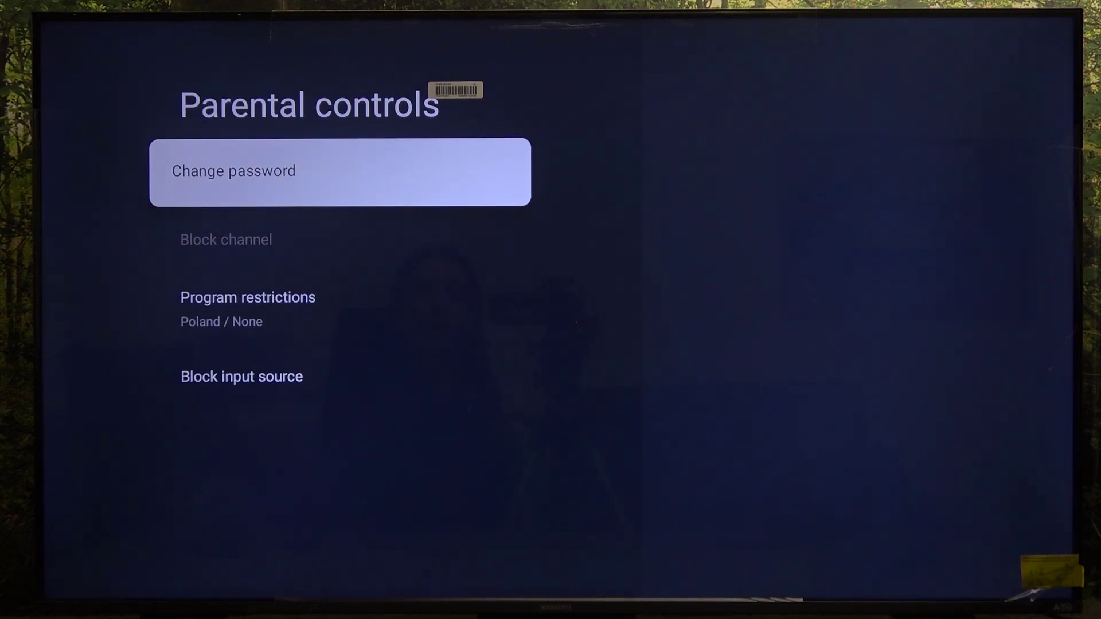
# - Turn Program restrictions On, then move down past Rating system to Ratings
pyautogui.press('Down')
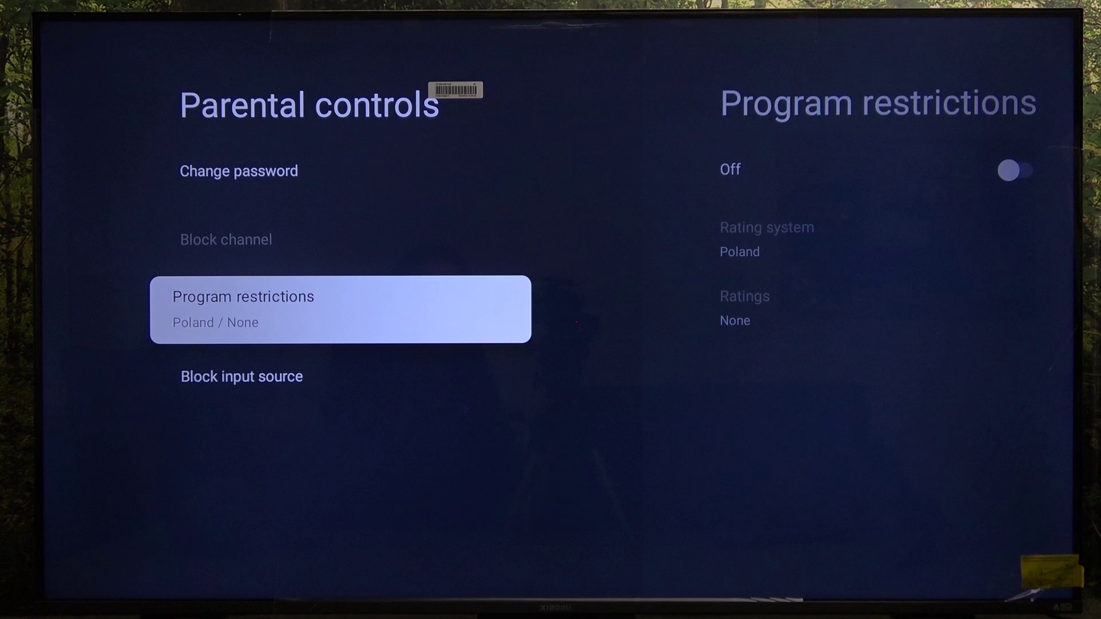
pyautogui.press('Return')
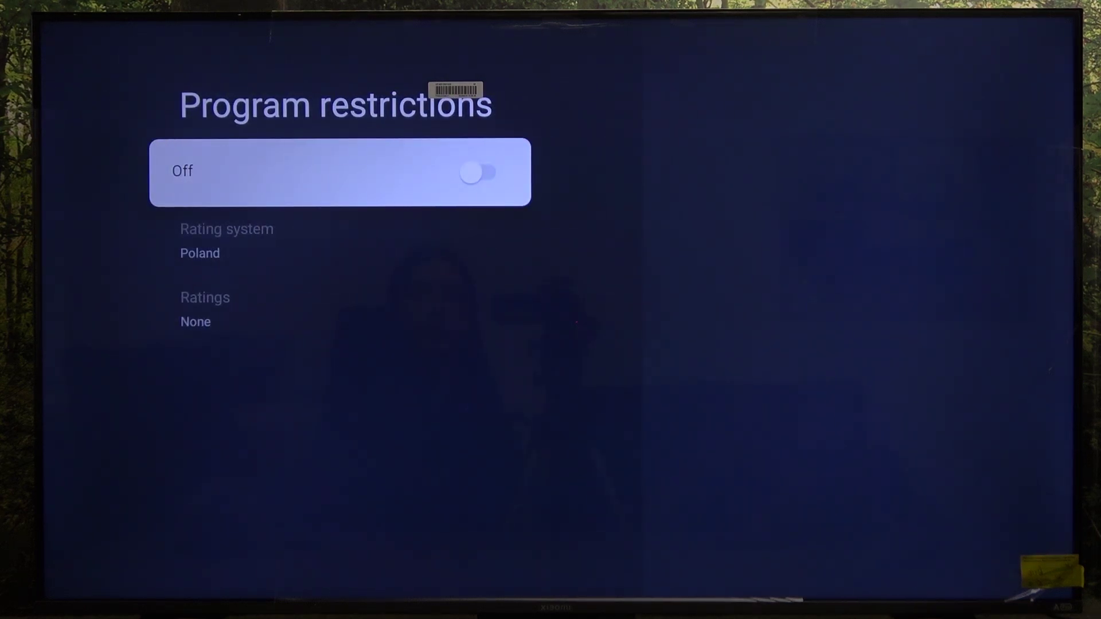
pyautogui.press('Return')
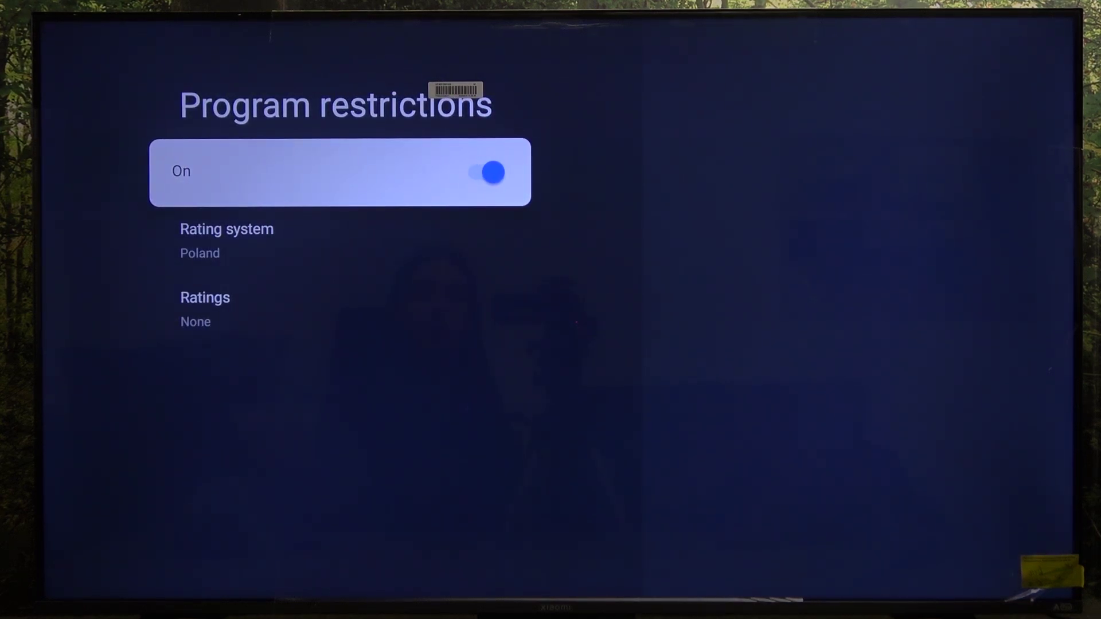
pyautogui.press('Down')
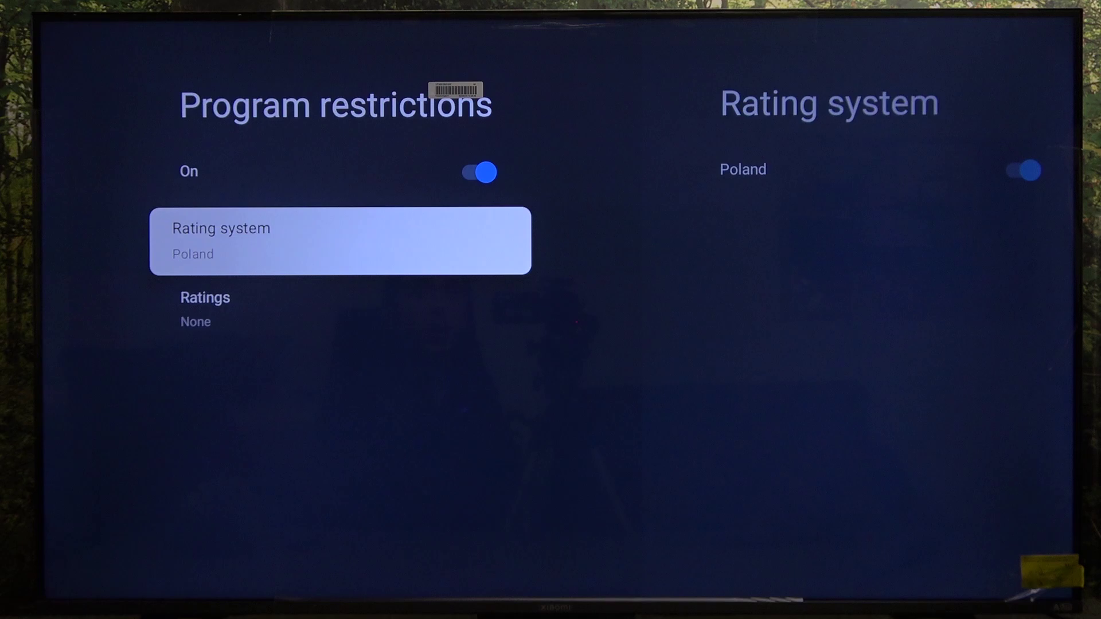
pyautogui.press('Down')
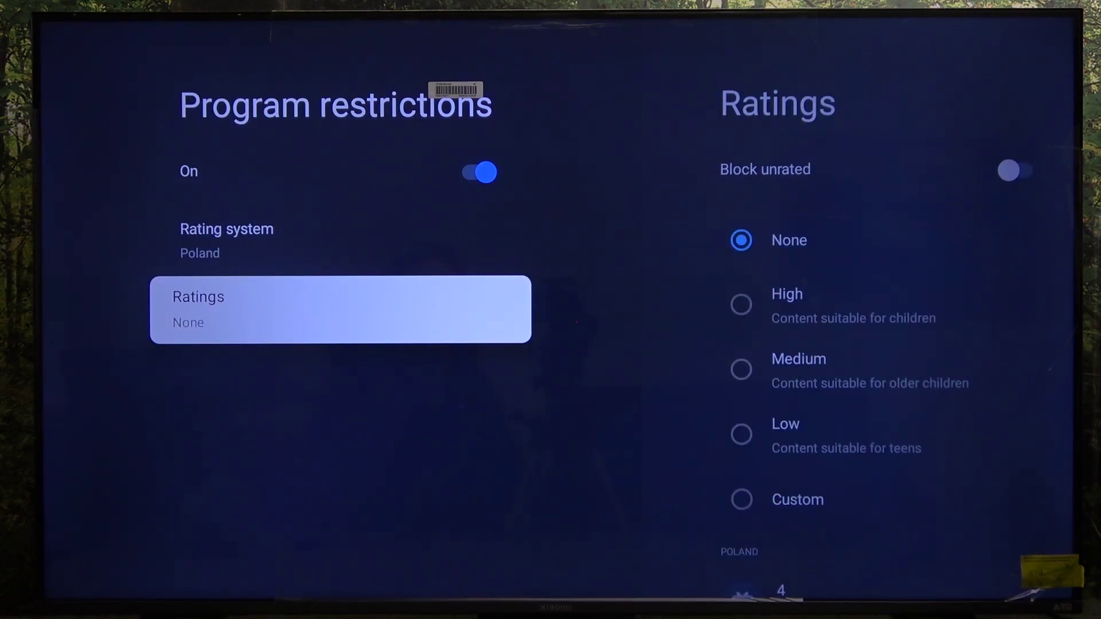
# - Open Ratings, try the Custom level, then set it back to None
pyautogui.press('Return')
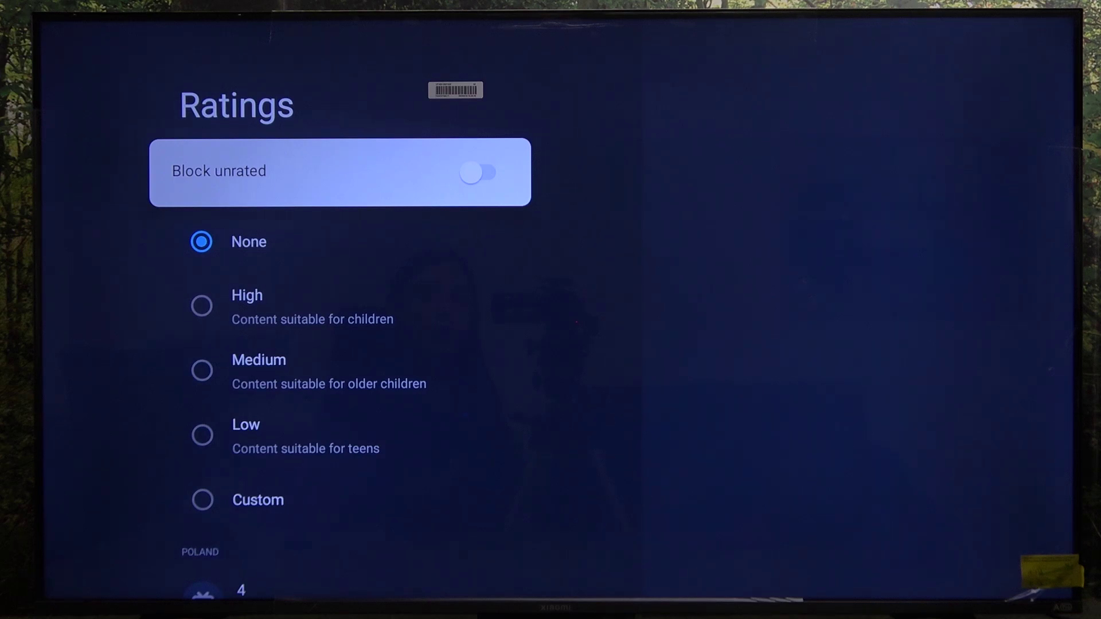
pyautogui.press('Down')
pyautogui.press('Down')
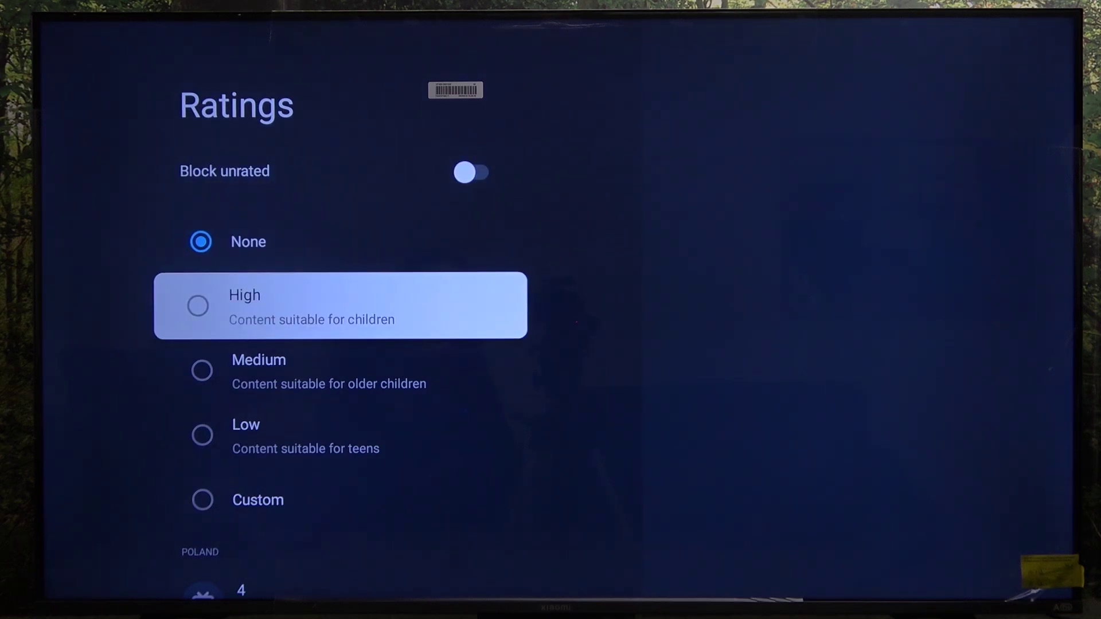
pyautogui.press('Down')
pyautogui.press('Down')
pyautogui.press('Down')
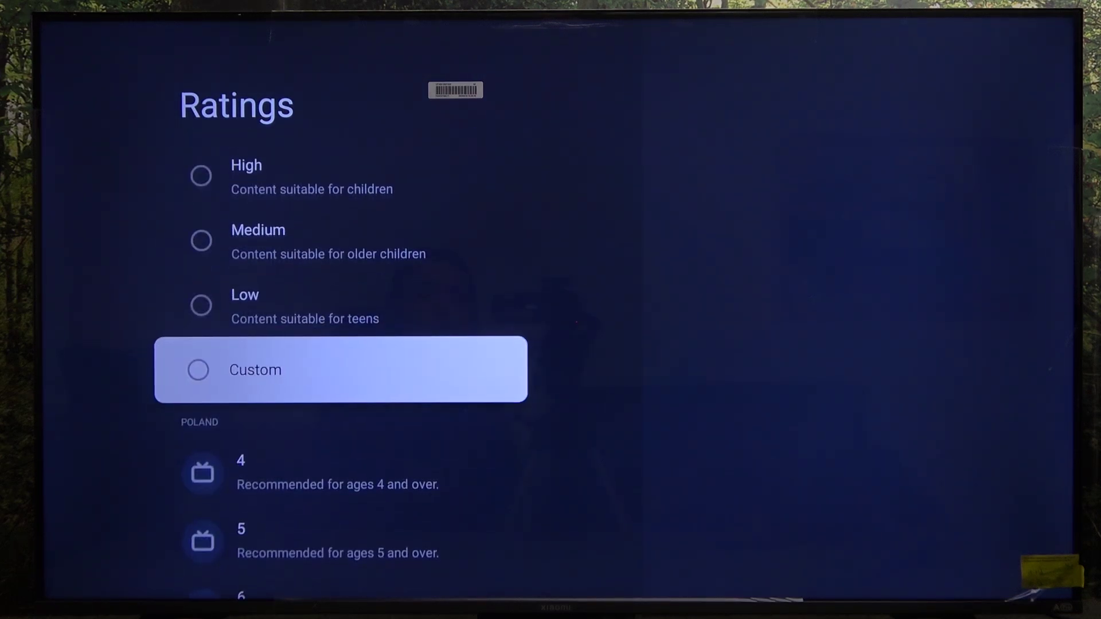
pyautogui.press('Return')
pyautogui.press('Up')
pyautogui.press('Up')
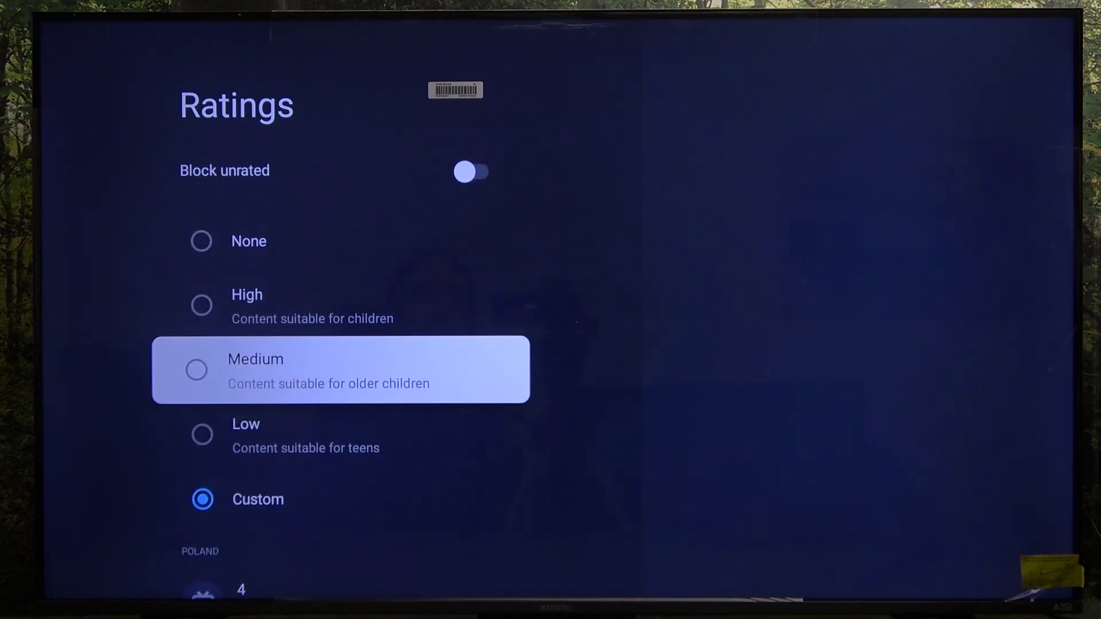
pyautogui.press('Up')
pyautogui.press('Up')
pyautogui.press('Return')
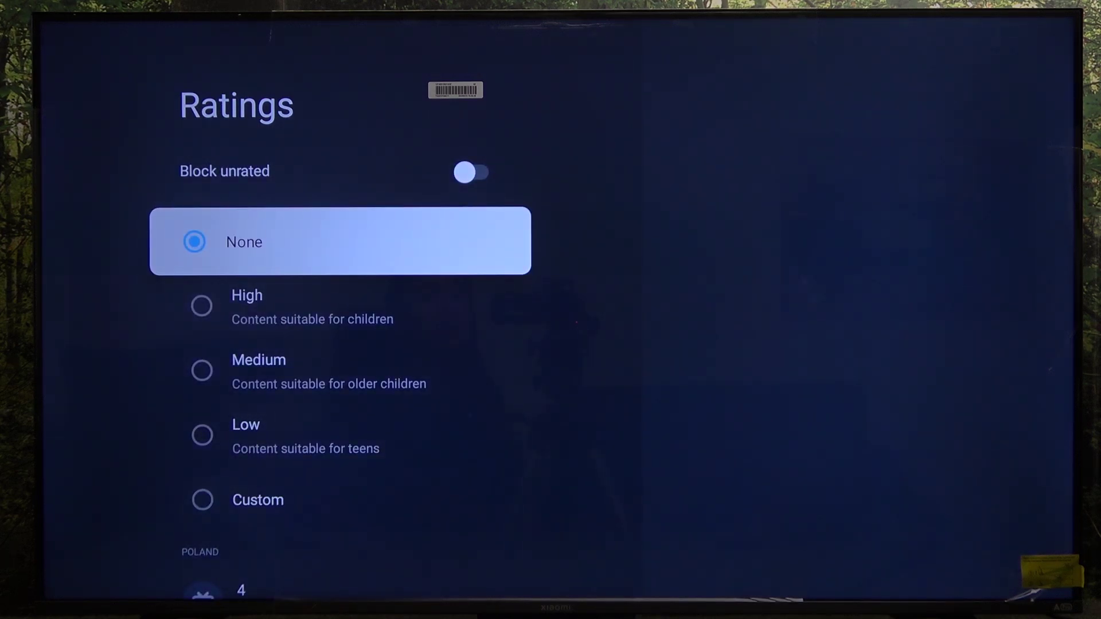
# - Browse the High, Medium and Low levels and select Custom
pyautogui.press('Down')
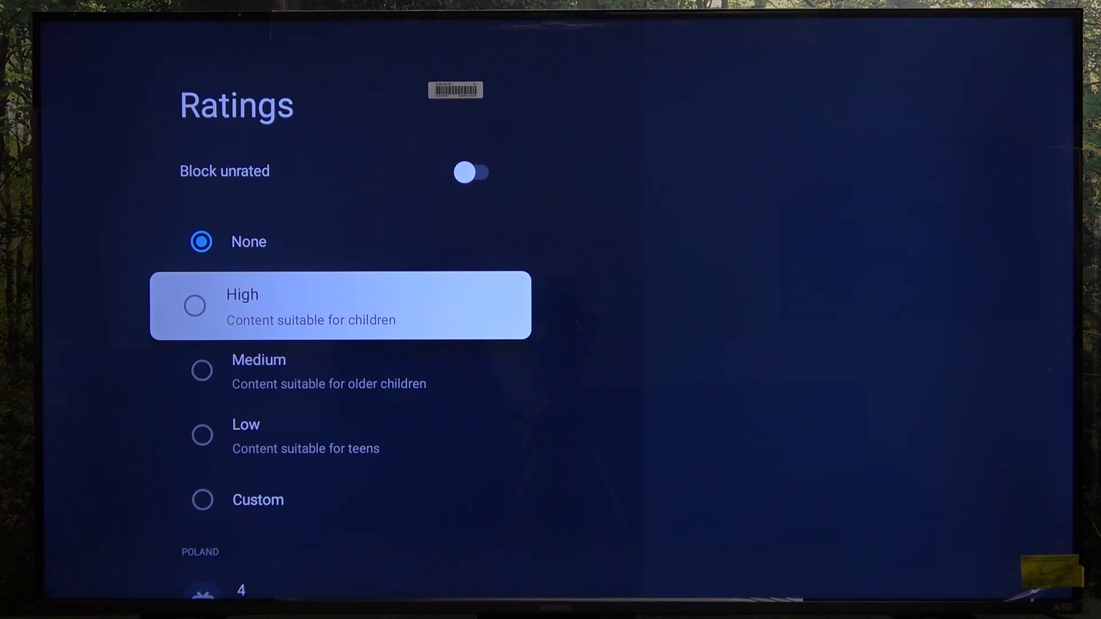
pyautogui.press('Down')
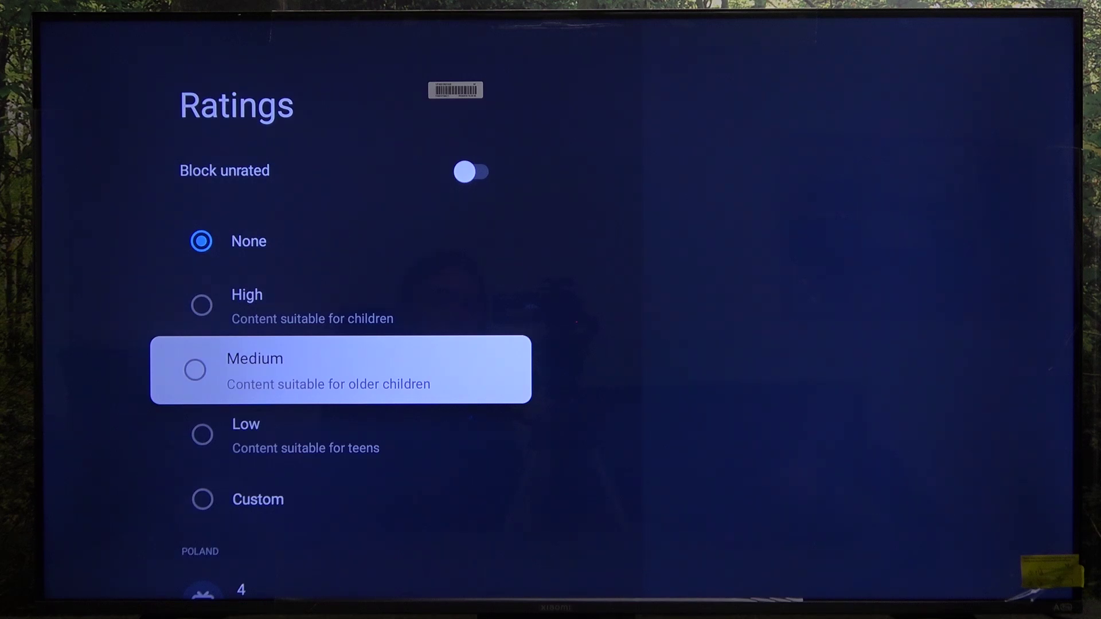
pyautogui.press('Down')
pyautogui.press('Down')
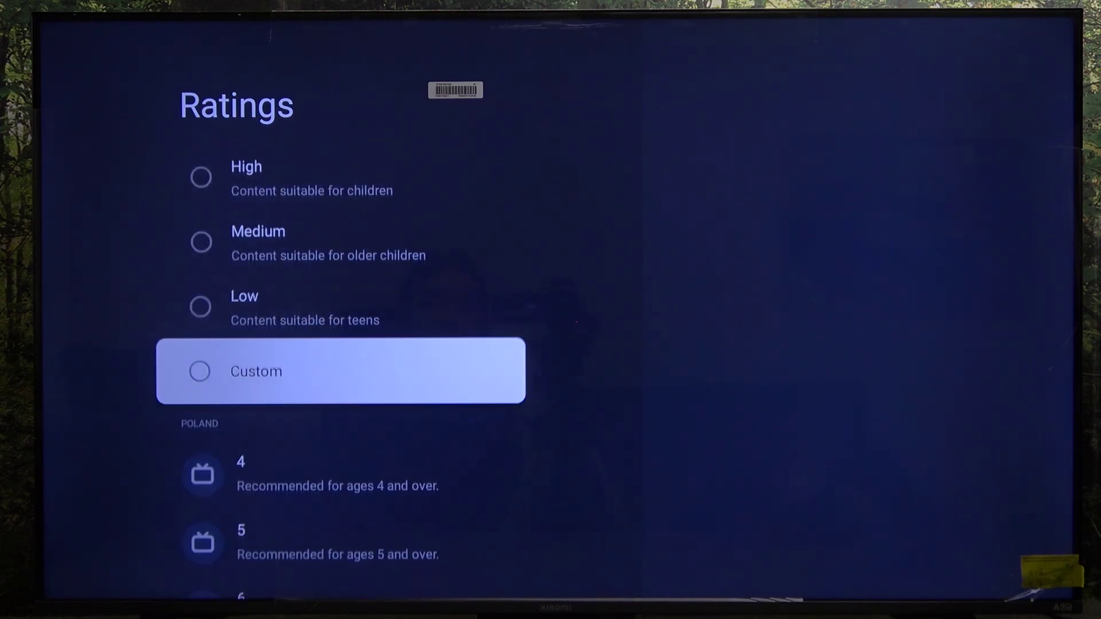
pyautogui.press('Return')
# - Lock age rating 12 and above in the Poland ratings list
pyautogui.press('Down')
pyautogui.press('Down')
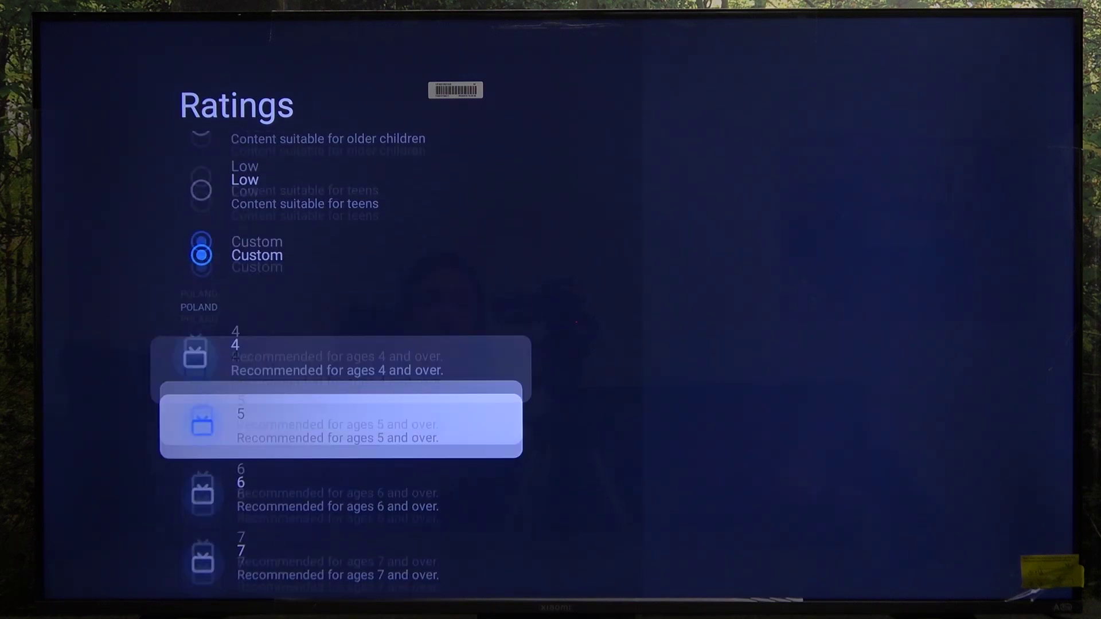
pyautogui.press('Down')
pyautogui.press('Down')
pyautogui.press('Down')
pyautogui.press('Down')
pyautogui.press('Down')
pyautogui.press('Down')
pyautogui.press('Down')
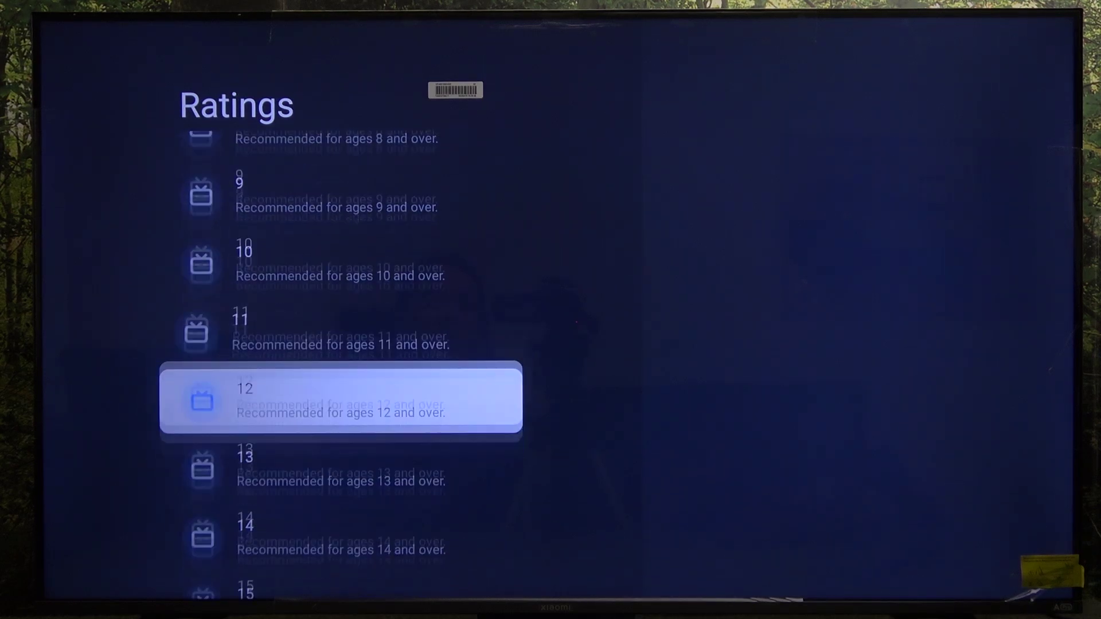
pyautogui.press('Down')
pyautogui.press('Down')
pyautogui.press('Down')
pyautogui.press('Down')
pyautogui.press('Down')
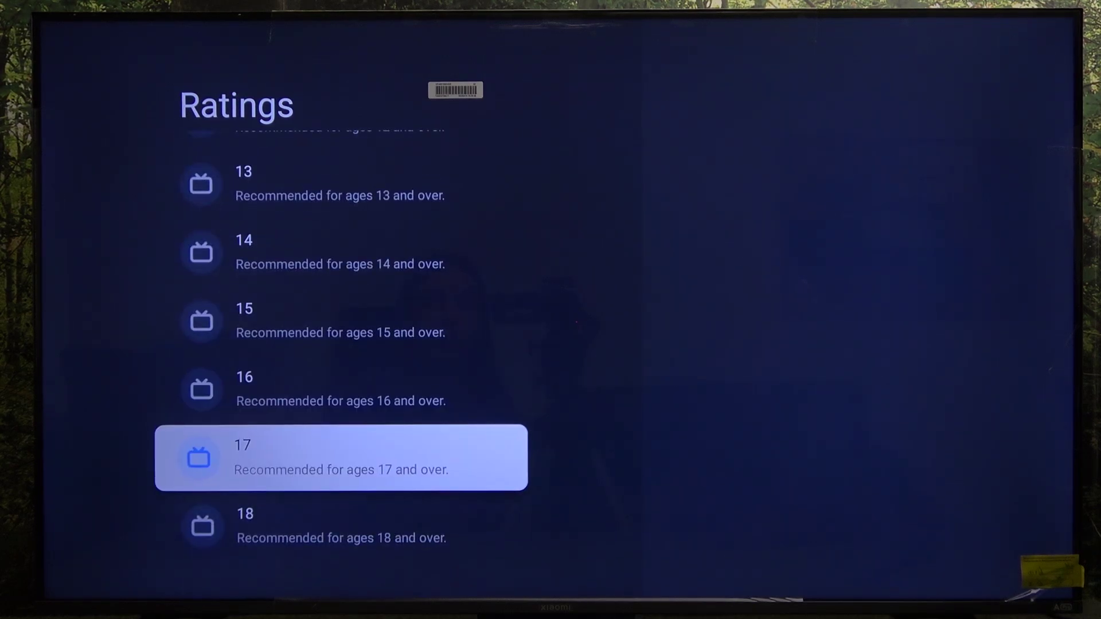
pyautogui.press('Up')
pyautogui.press('Up')
pyautogui.press('Up')
pyautogui.press('Up')
pyautogui.press('Up')
pyautogui.press('Up')
pyautogui.press('Up')
pyautogui.press('Up')
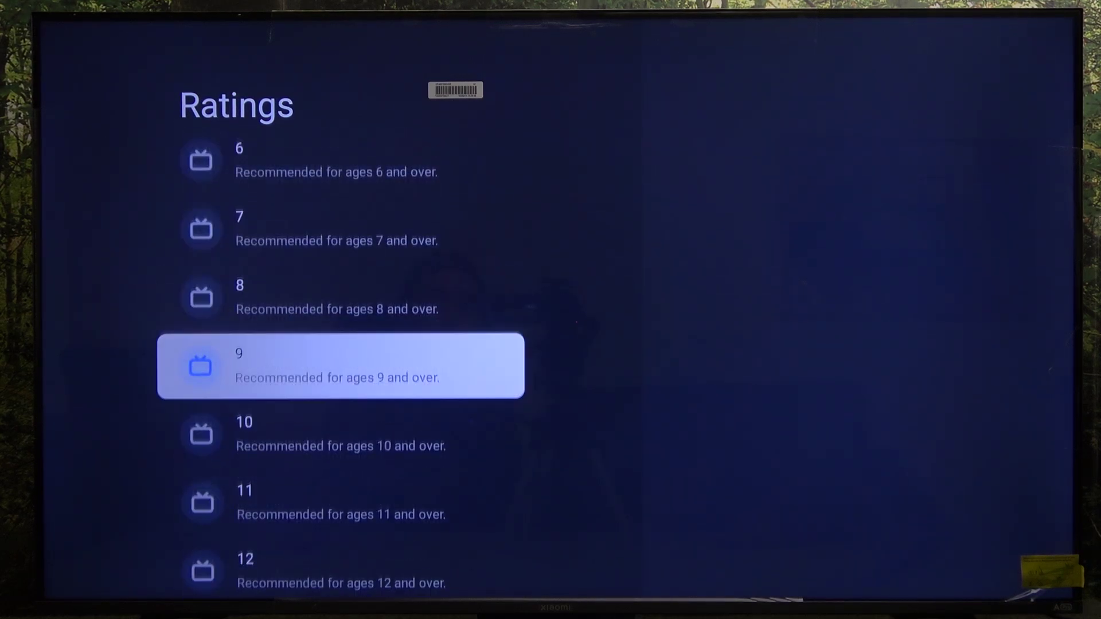
pyautogui.press('Up')
pyautogui.press('Up')
pyautogui.press('Down')
pyautogui.press('Down')
pyautogui.press('Down')
pyautogui.press('Down')
pyautogui.press('Down')
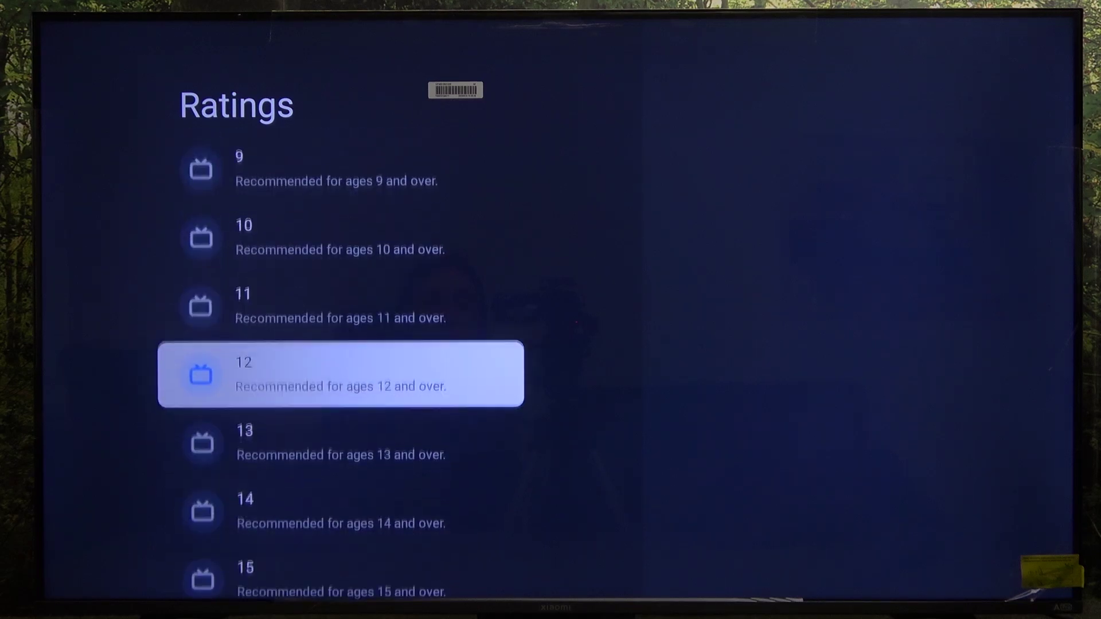
pyautogui.press('Return')
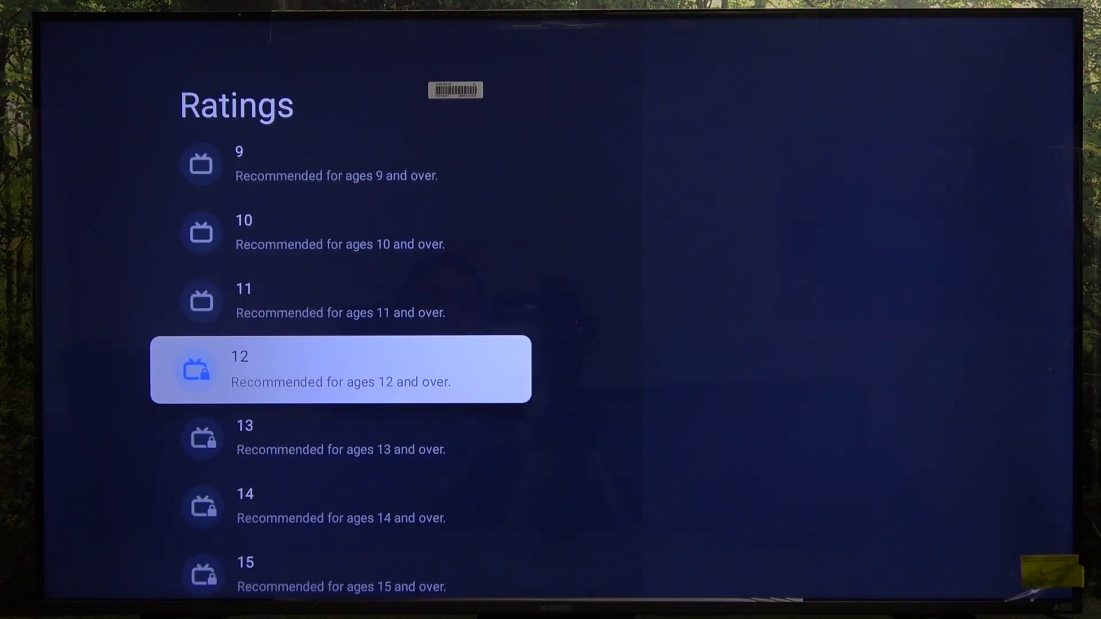